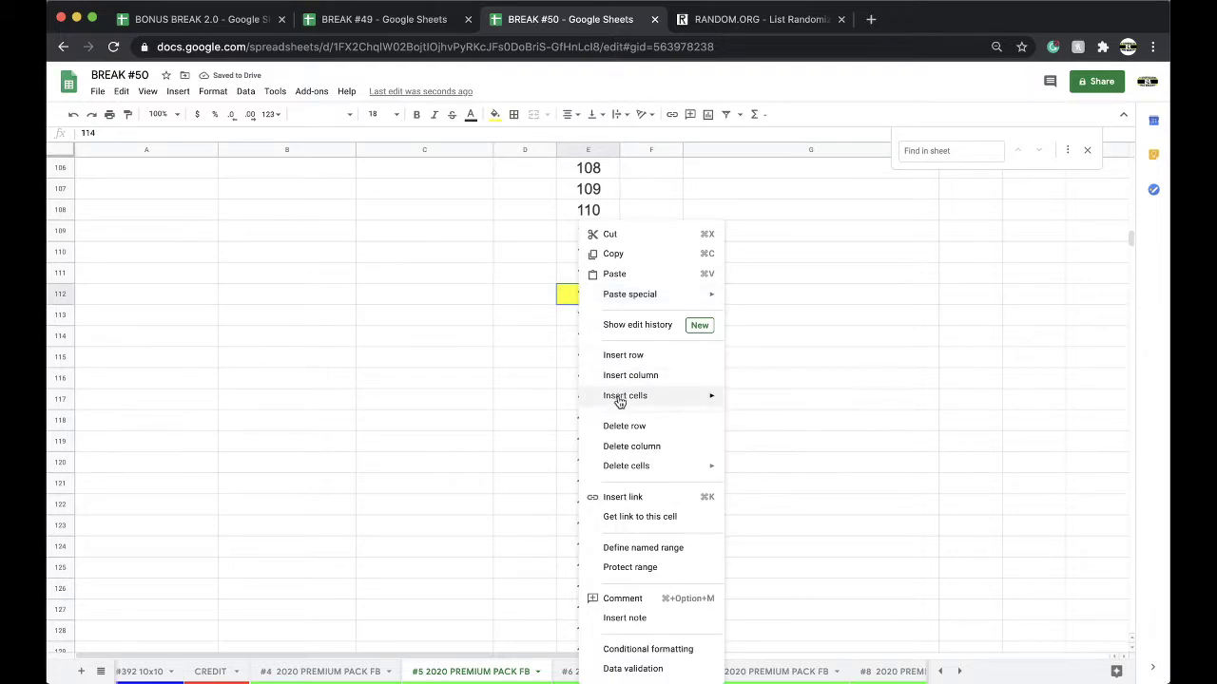
Step: Delete row 112, containing the number 114, from the #5 2020 PREMIUM PACK FB sheet and open the #4 2020 PREMIUM PACK FB sheet
click(619, 426)
click(377, 673)
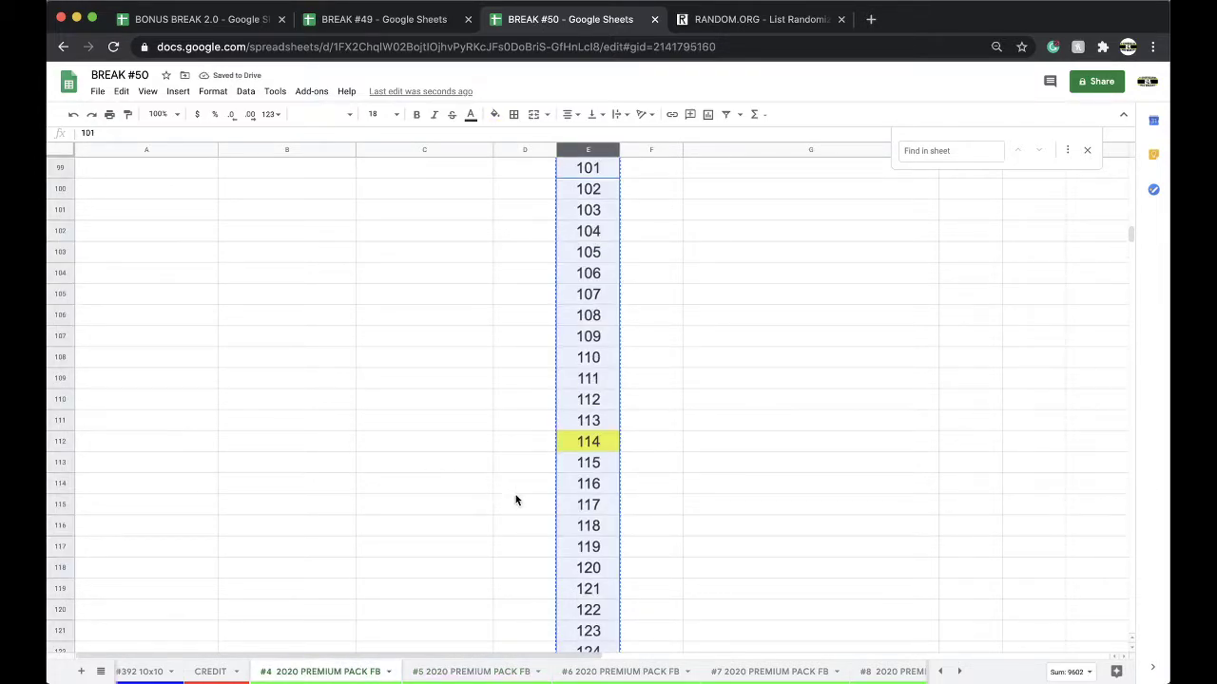
Step: Review the full list of teams and their assigned participants in the #4 2020 PREMIUM PACK FB sheet
scroll(545, 529, up, 2)
scroll(545, 530, up, 15)
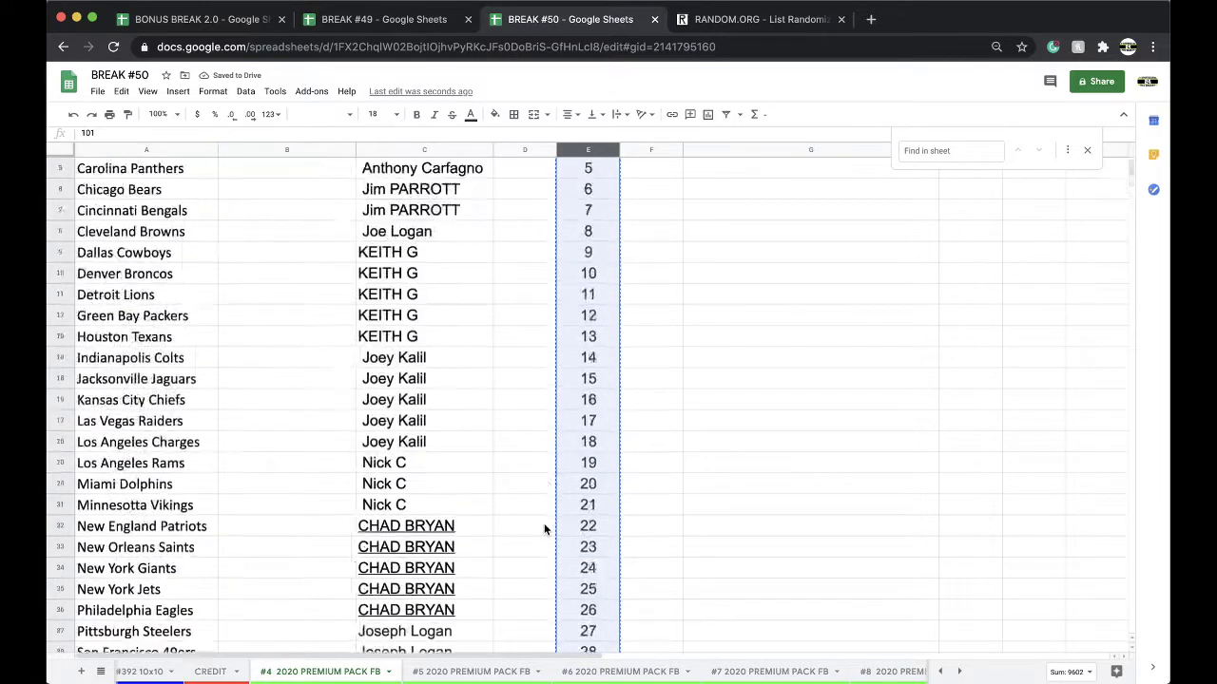
scroll(545, 529, down, 4)
scroll(544, 529, down, 20)
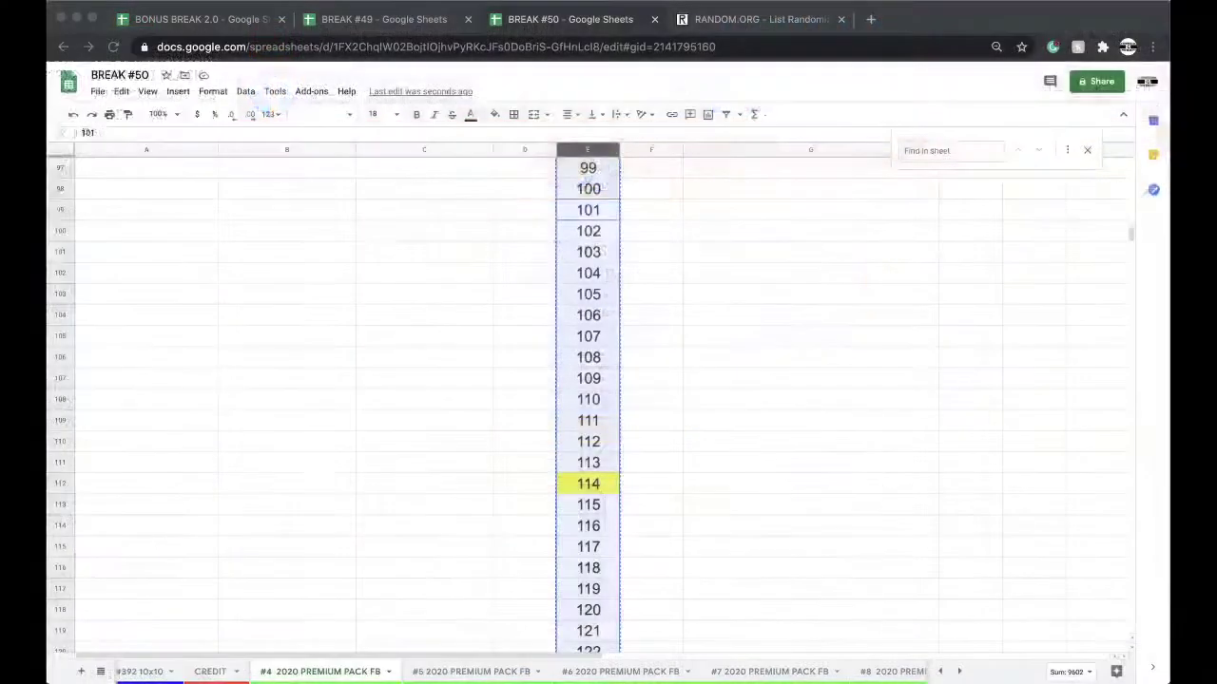
scroll(419, 522, up, 10)
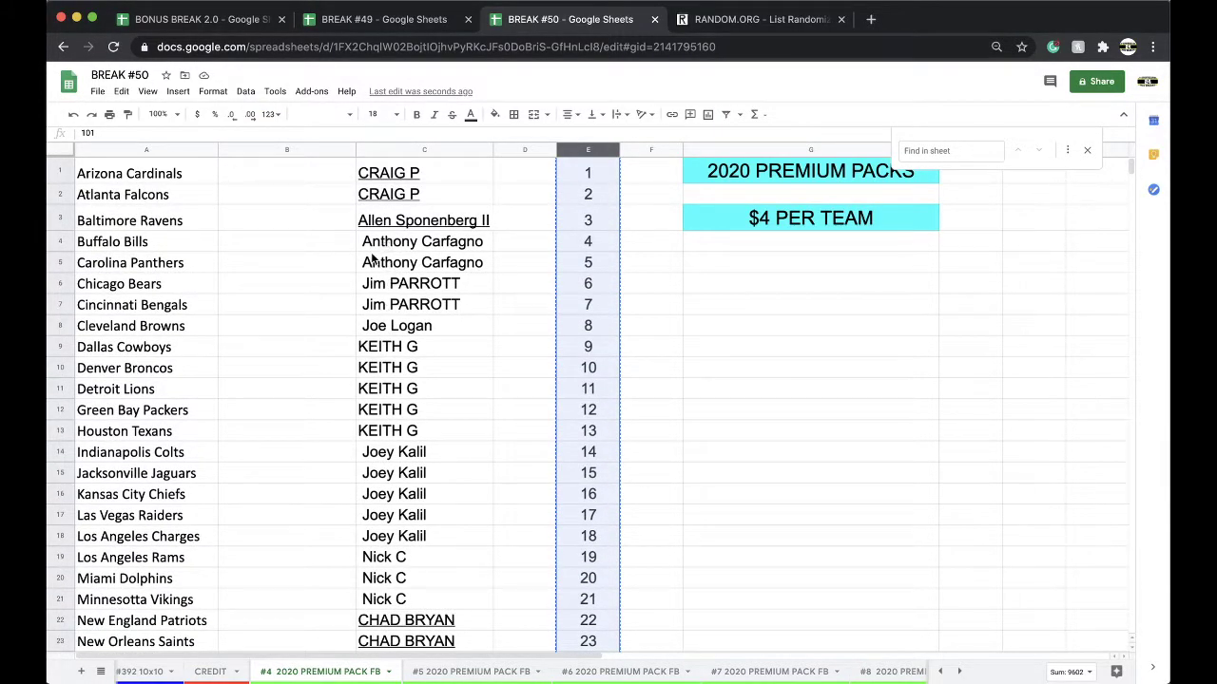
drag(372, 249, 394, 318)
scroll(310, 288, down, 1)
scroll(321, 264, down, 1)
scroll(324, 353, down, 3)
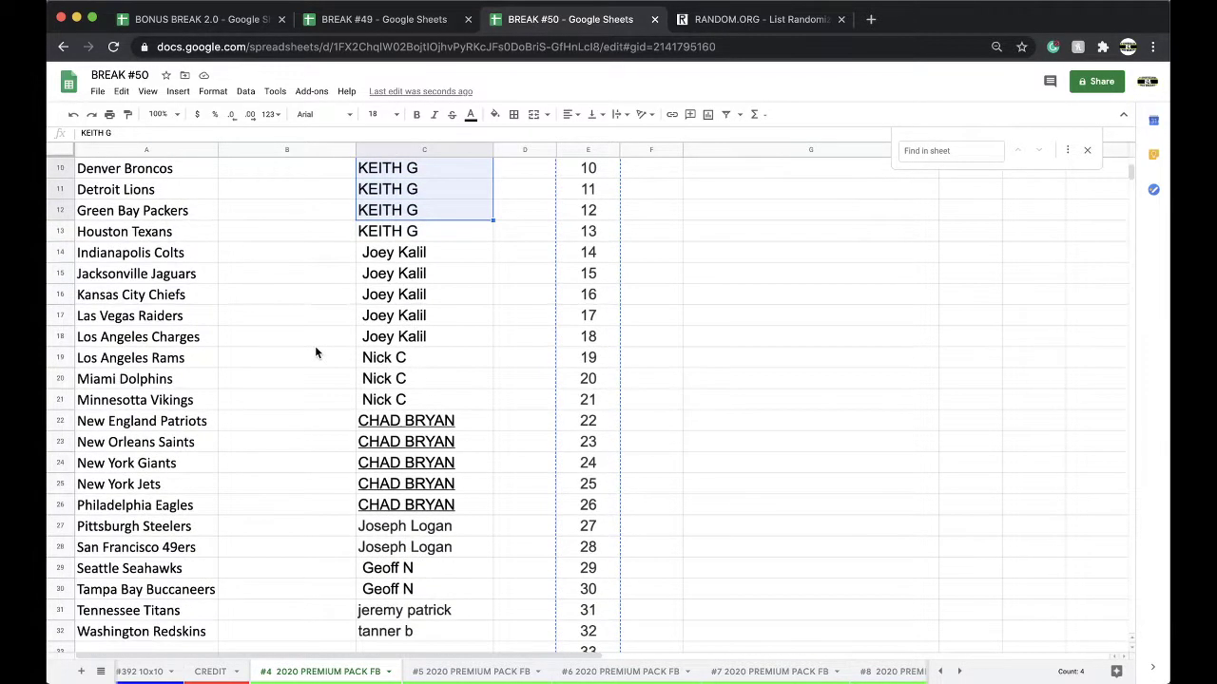
scroll(315, 352, down, 1)
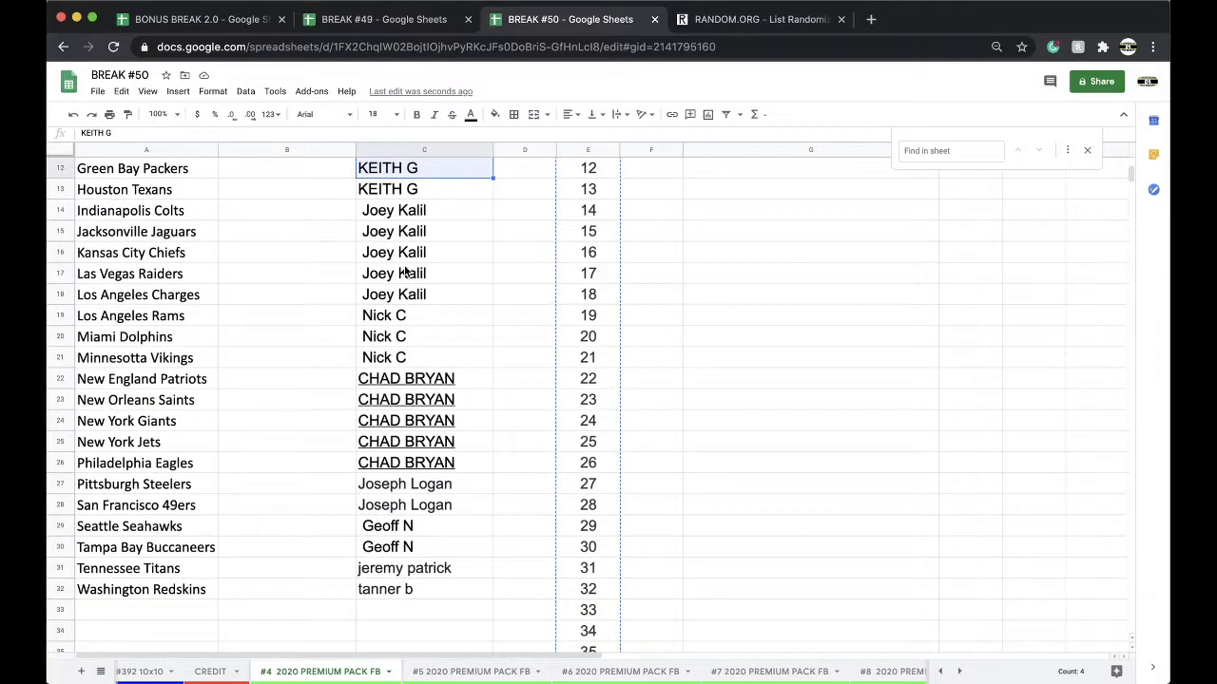
Step: Copy the participant names in column C and randomize them in the RANDOM.ORG List Randomizer at random.org/lists
click(413, 149)
scroll(413, 150, up, 5)
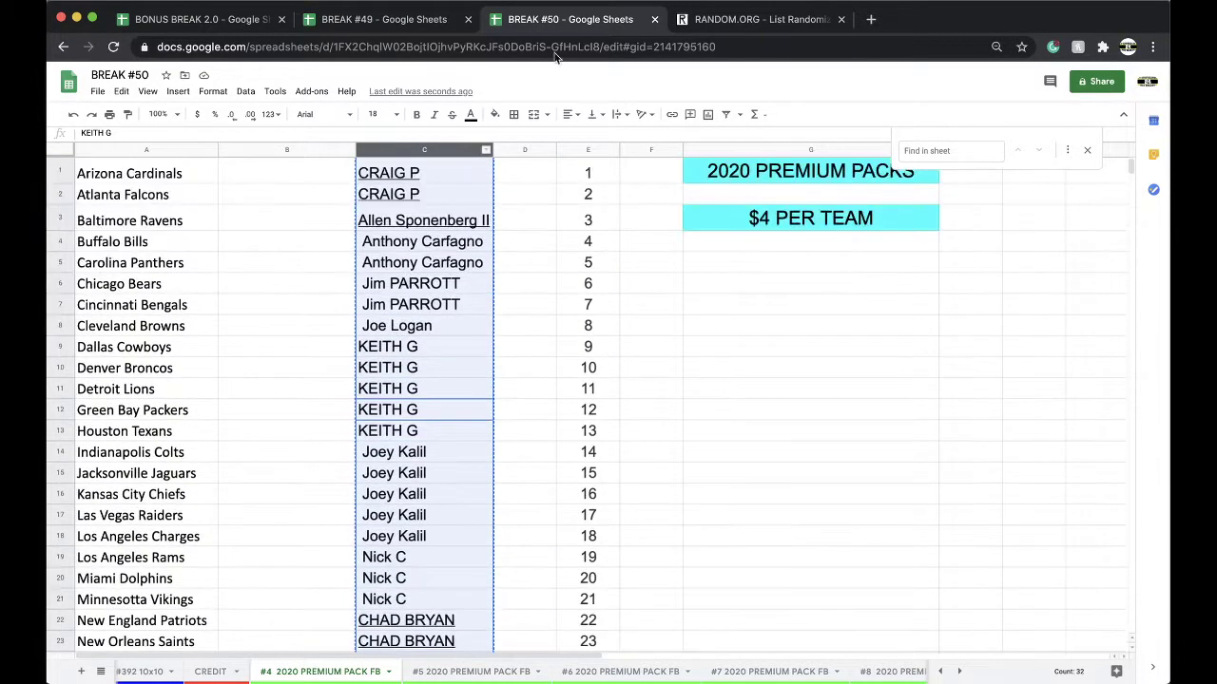
click(711, 21)
click(676, 44)
key(Return)
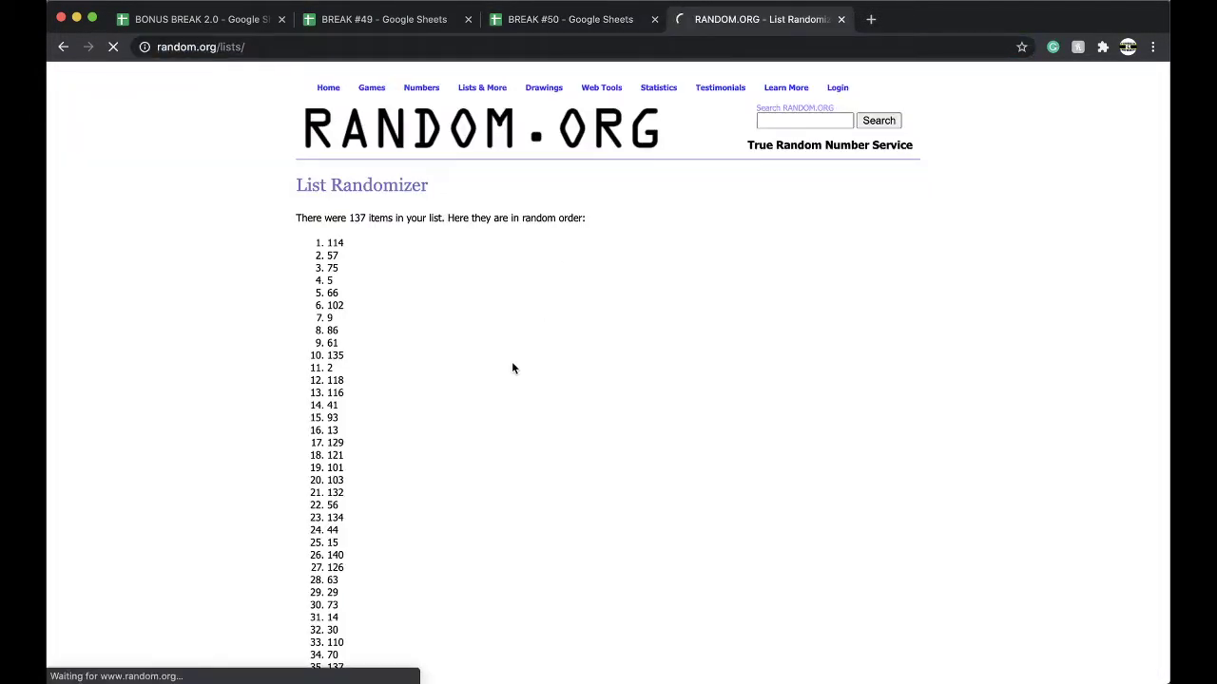
click(377, 401)
key(super+v)
click(328, 546)
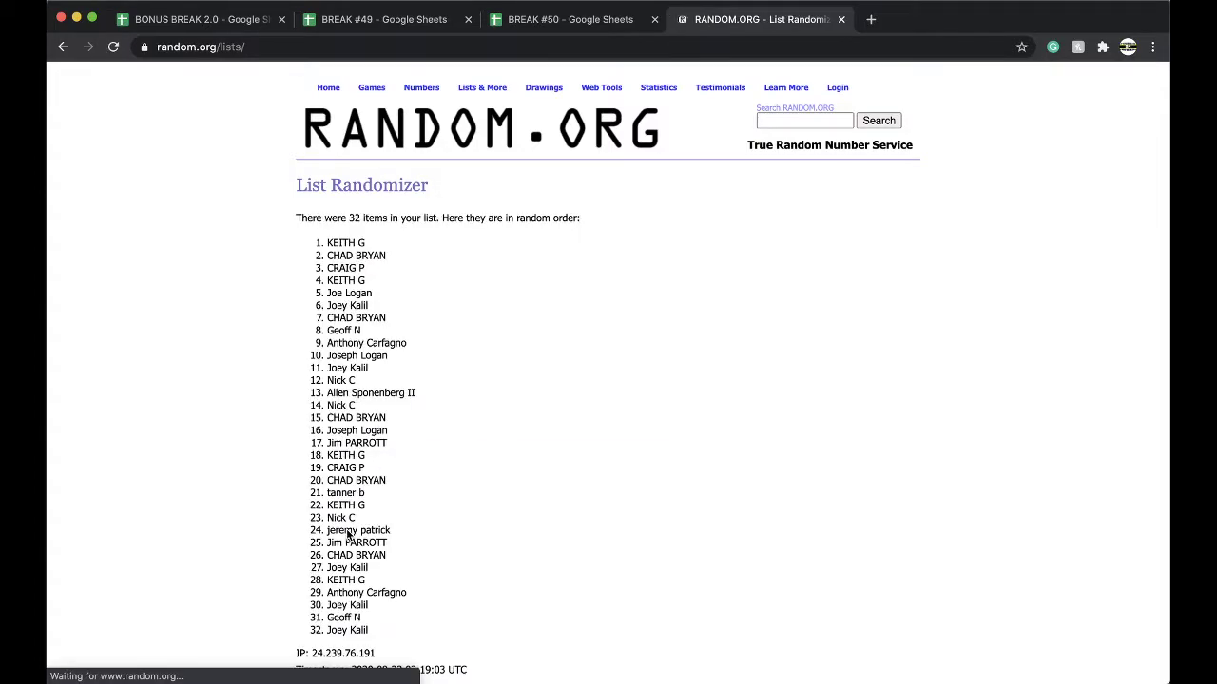
Step: Randomize the same participant list four more times
scroll(347, 538, down, 3)
click(316, 588)
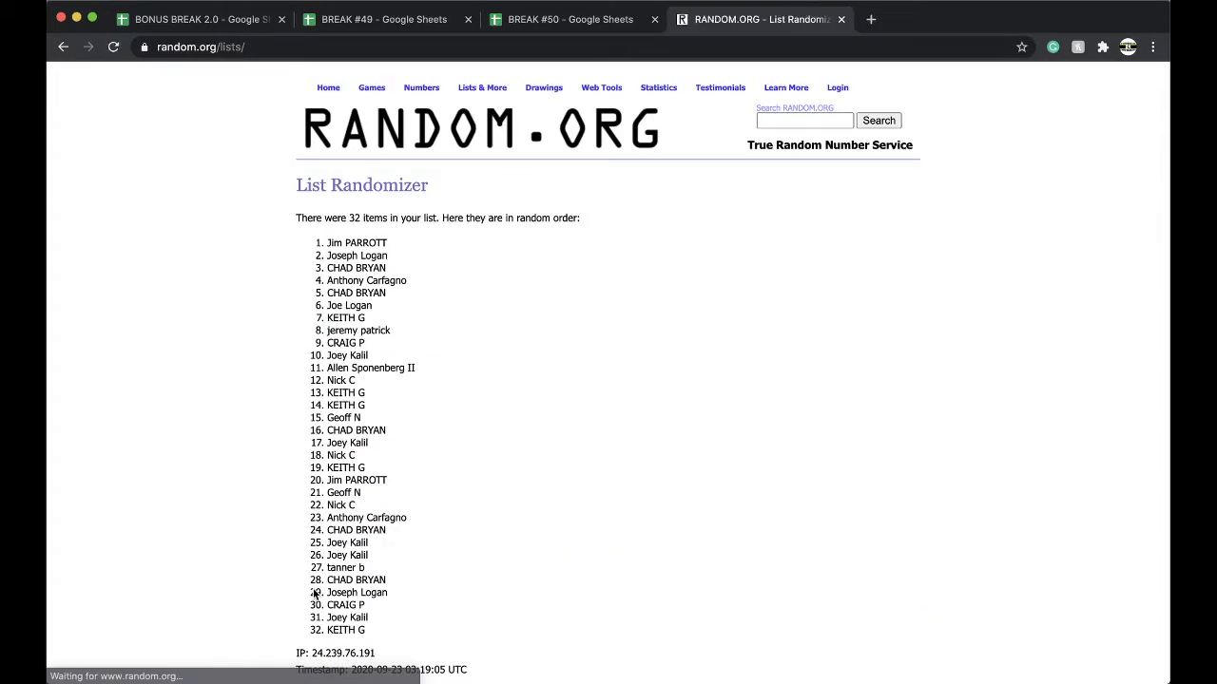
scroll(313, 589, down, 4)
click(313, 588)
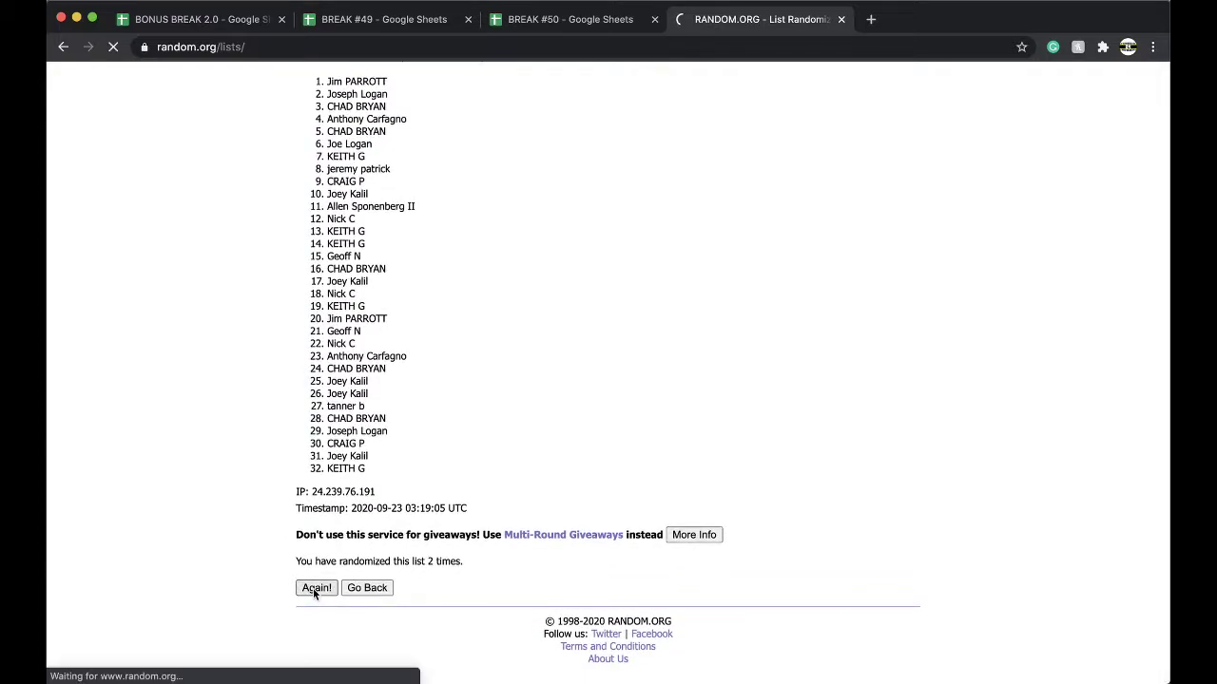
click(313, 588)
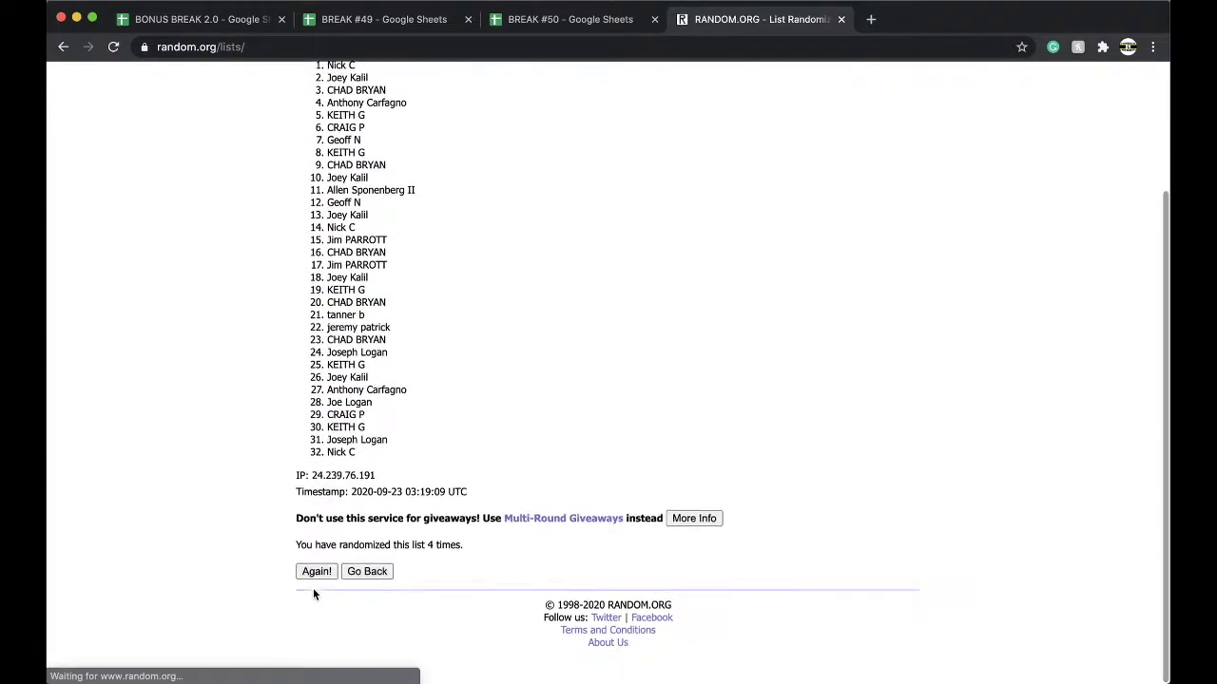
Step: Copy the randomized names and paste them into column B of the BREAK #50 spreadsheet, starting at cell B1
drag(326, 240, 422, 630)
key(super+c)
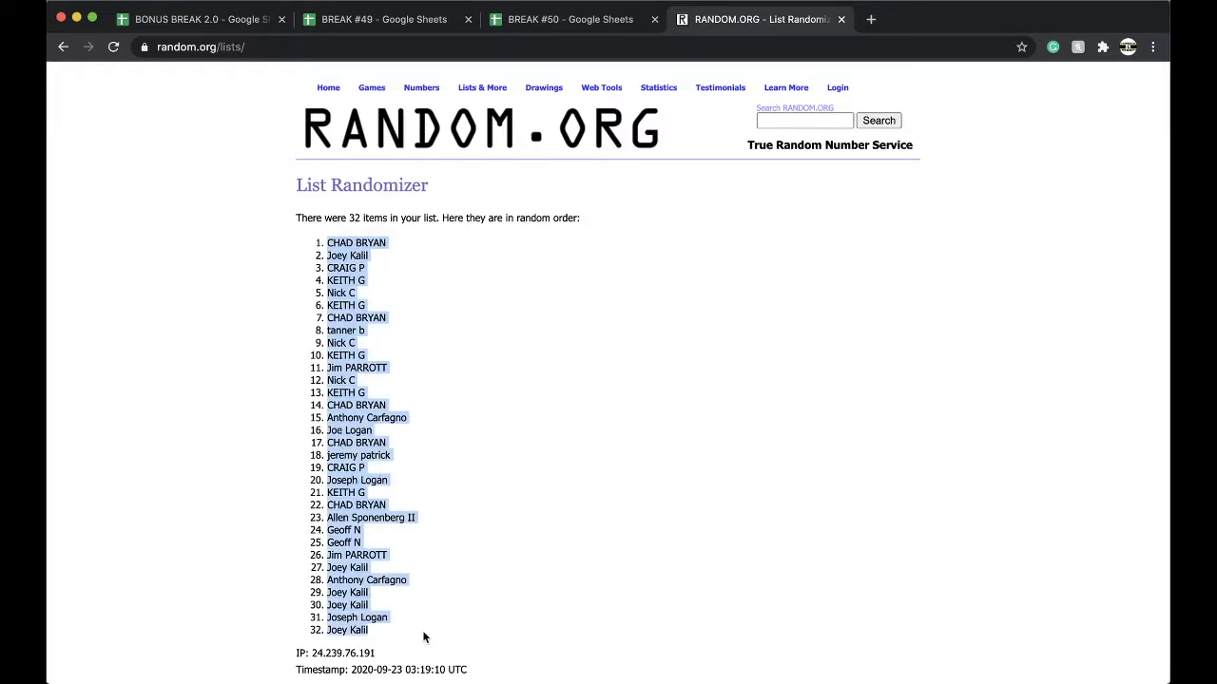
click(589, 19)
click(295, 171)
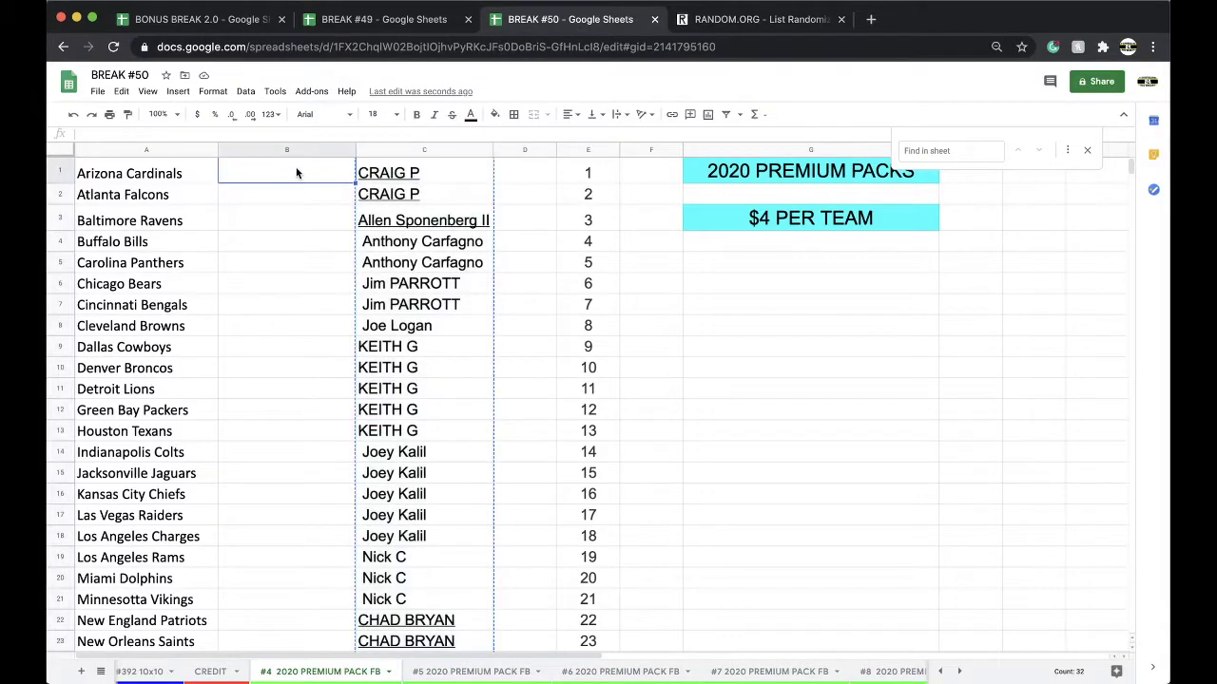
key(super+v)
Step: Set the pasted names to font size 18 and sort the sheet by column B from A to Z
click(385, 114)
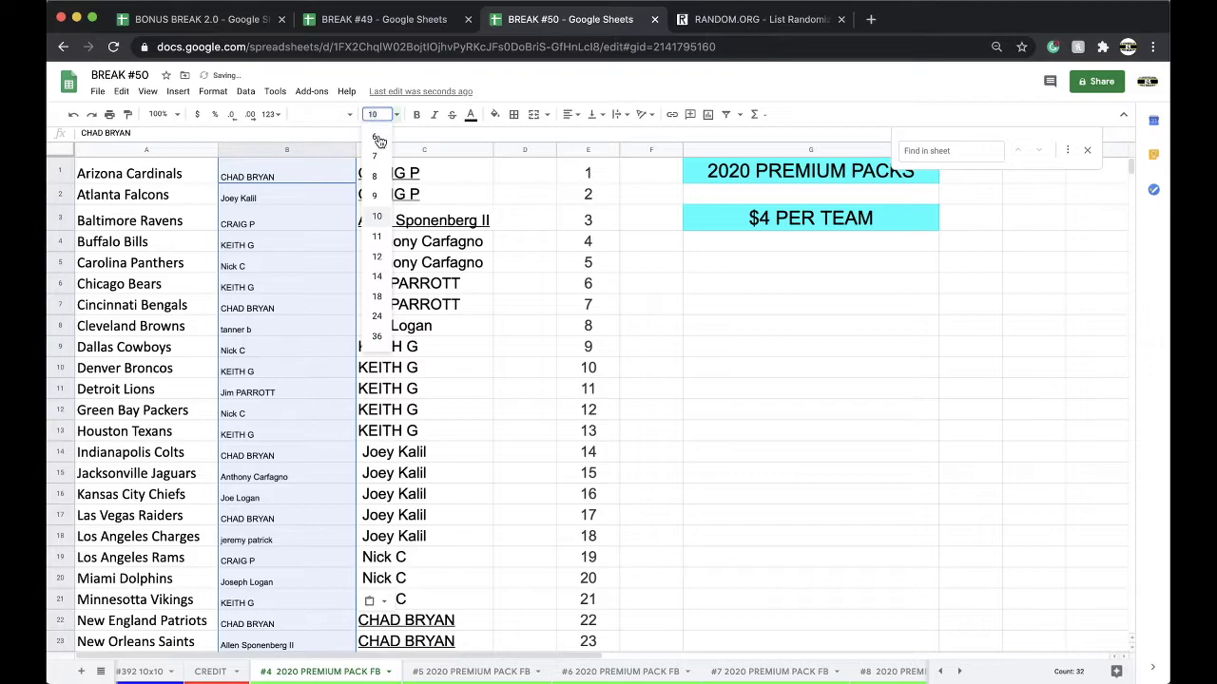
click(376, 298)
click(246, 92)
click(276, 114)
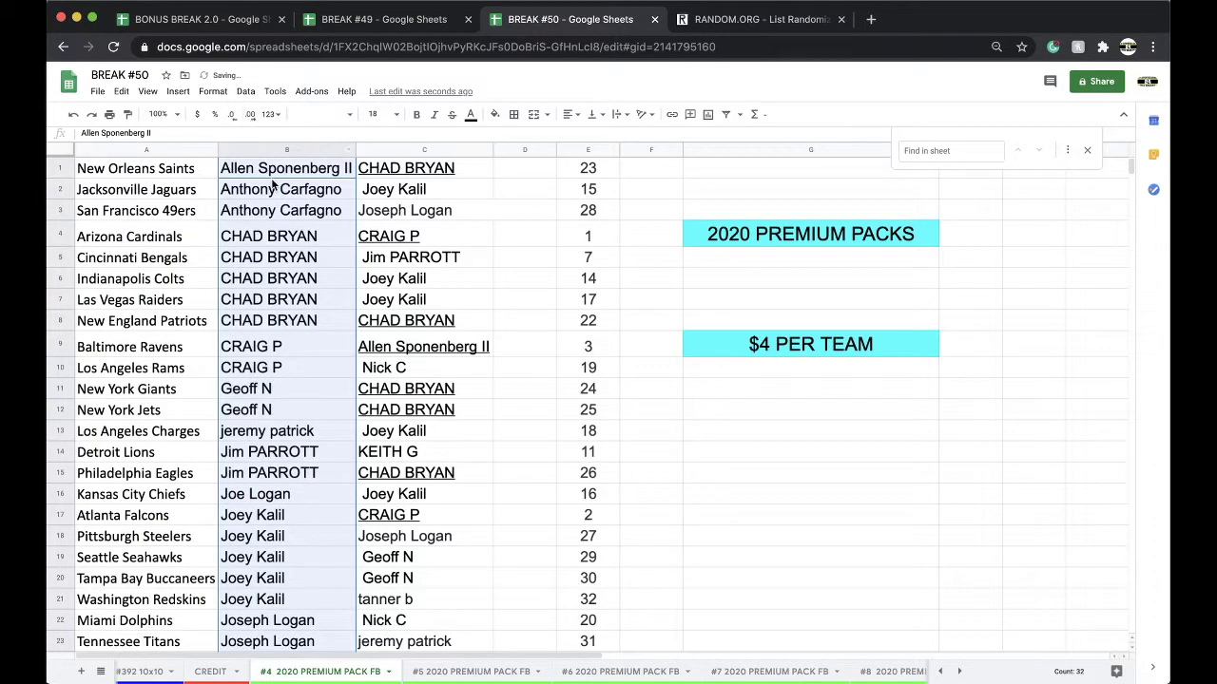
Step: Go through the sorted list and examine which teams each participant in column B received
click(255, 194)
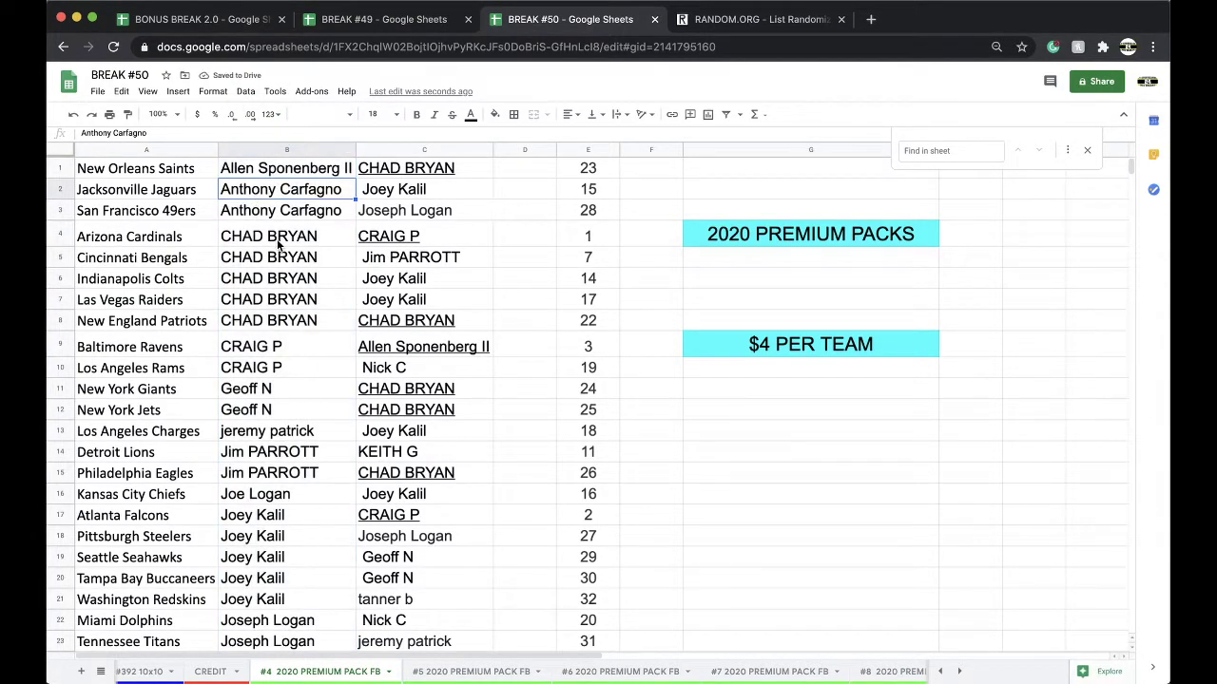
click(278, 243)
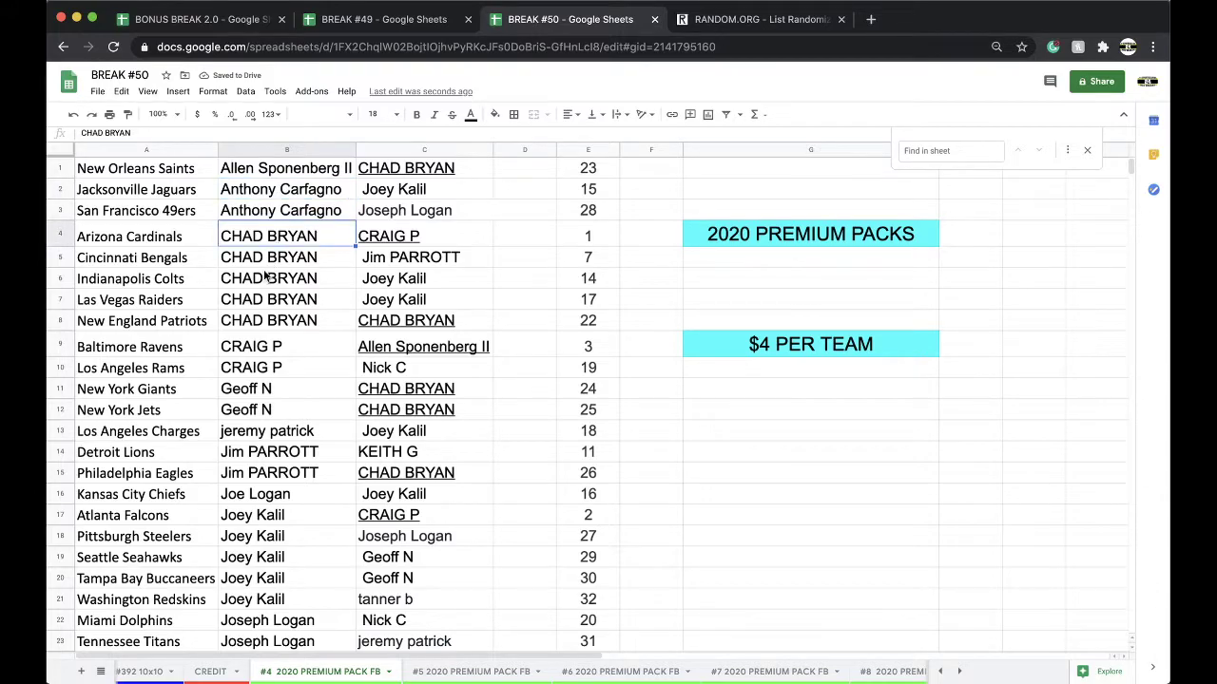
scroll(257, 295, down, 3)
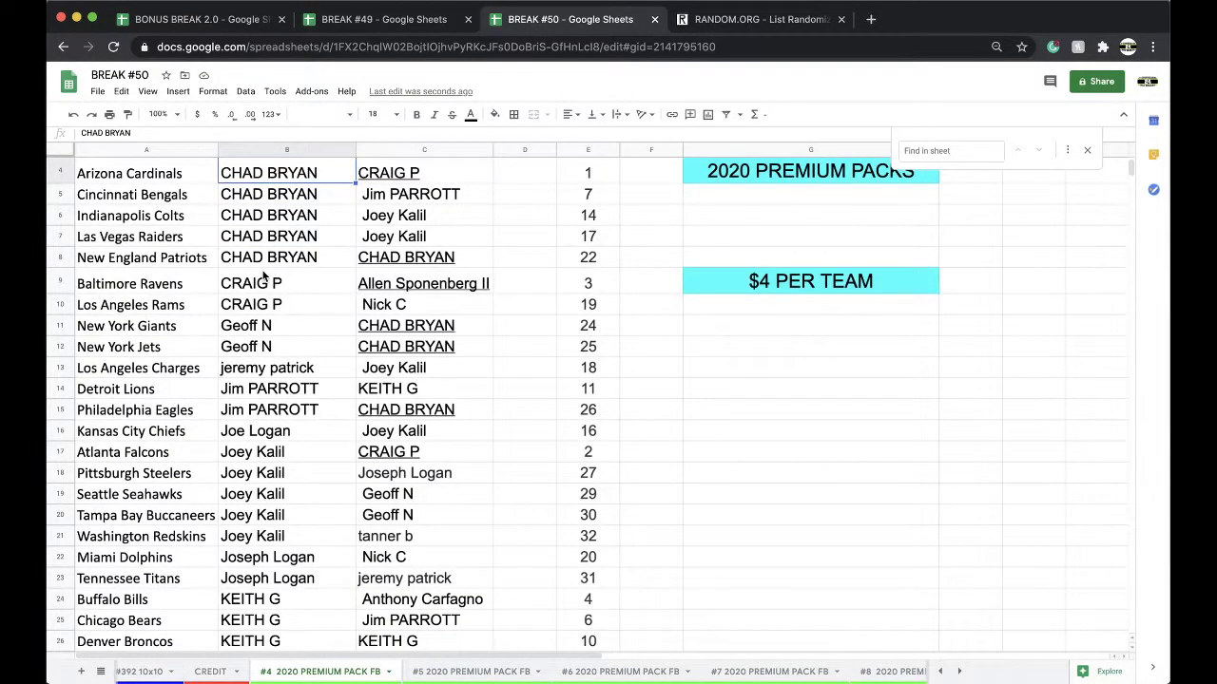
scroll(259, 298, down, 2)
scroll(264, 259, down, 1)
click(247, 302)
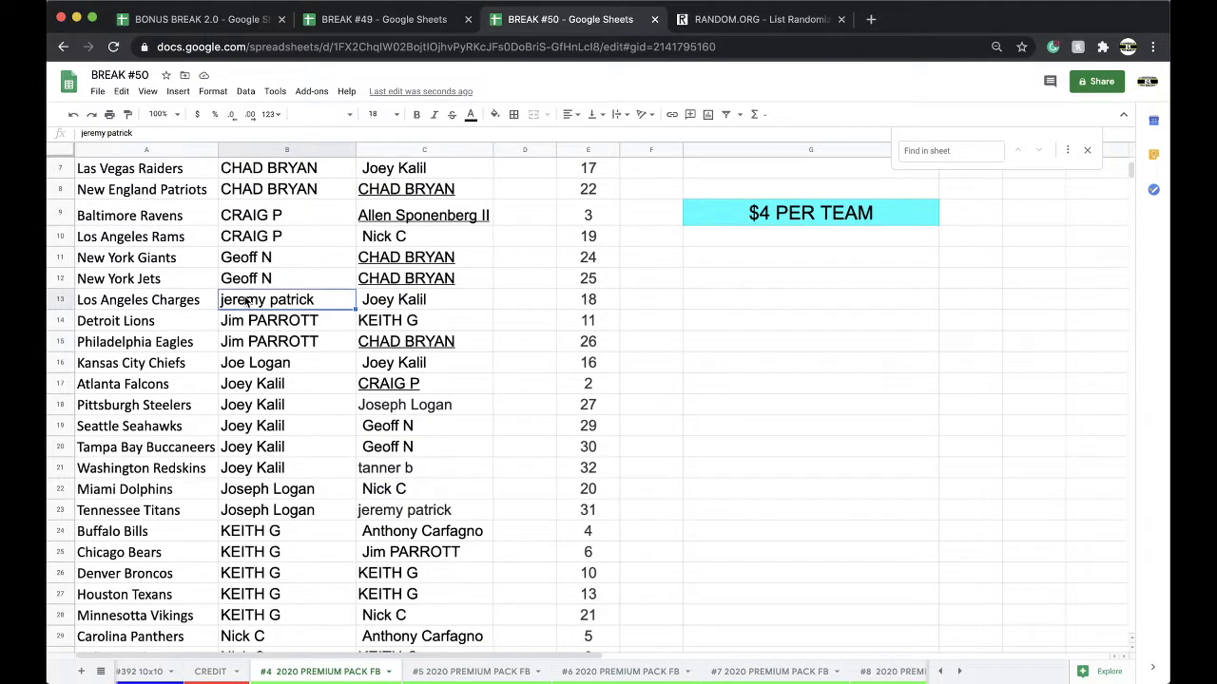
scroll(266, 276, down, 2)
click(258, 277)
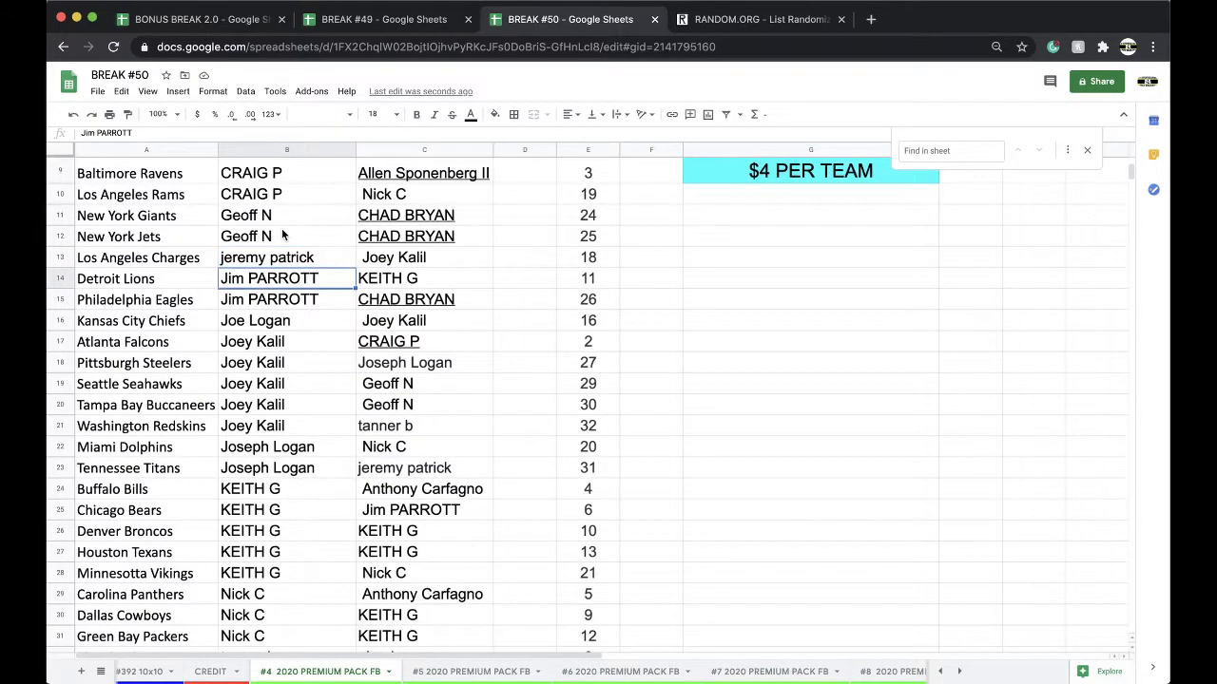
scroll(282, 235, down, 1)
click(274, 297)
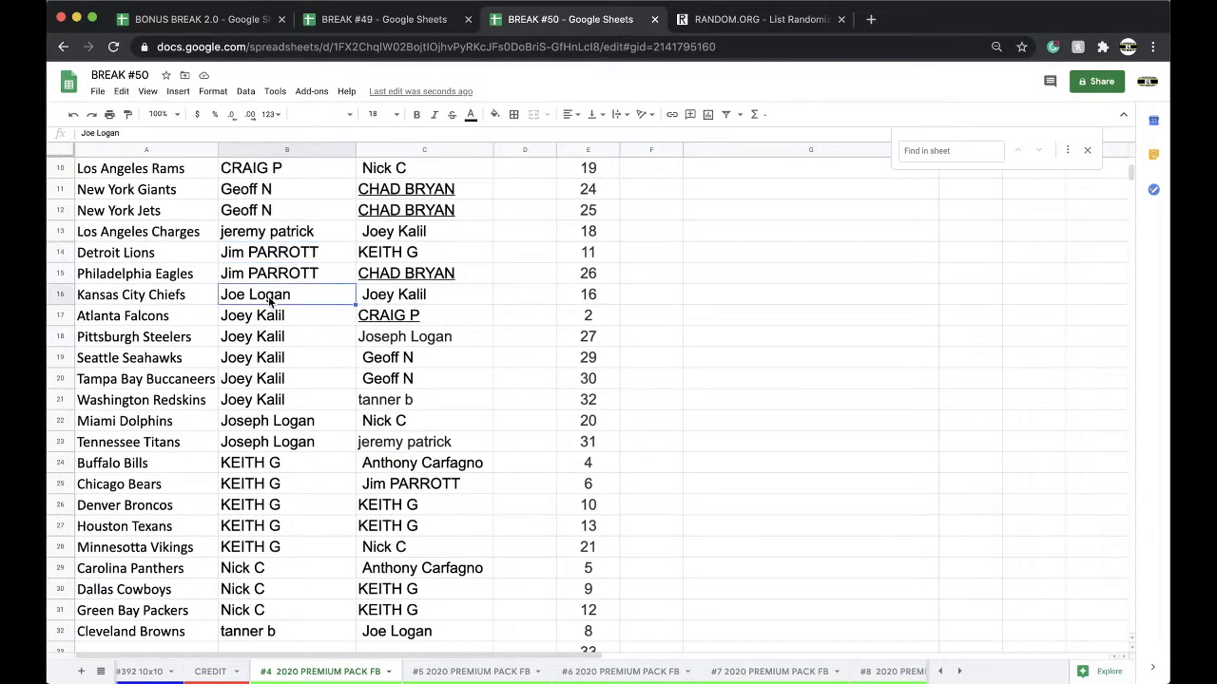
scroll(270, 292, down, 2)
drag(248, 211, 246, 232)
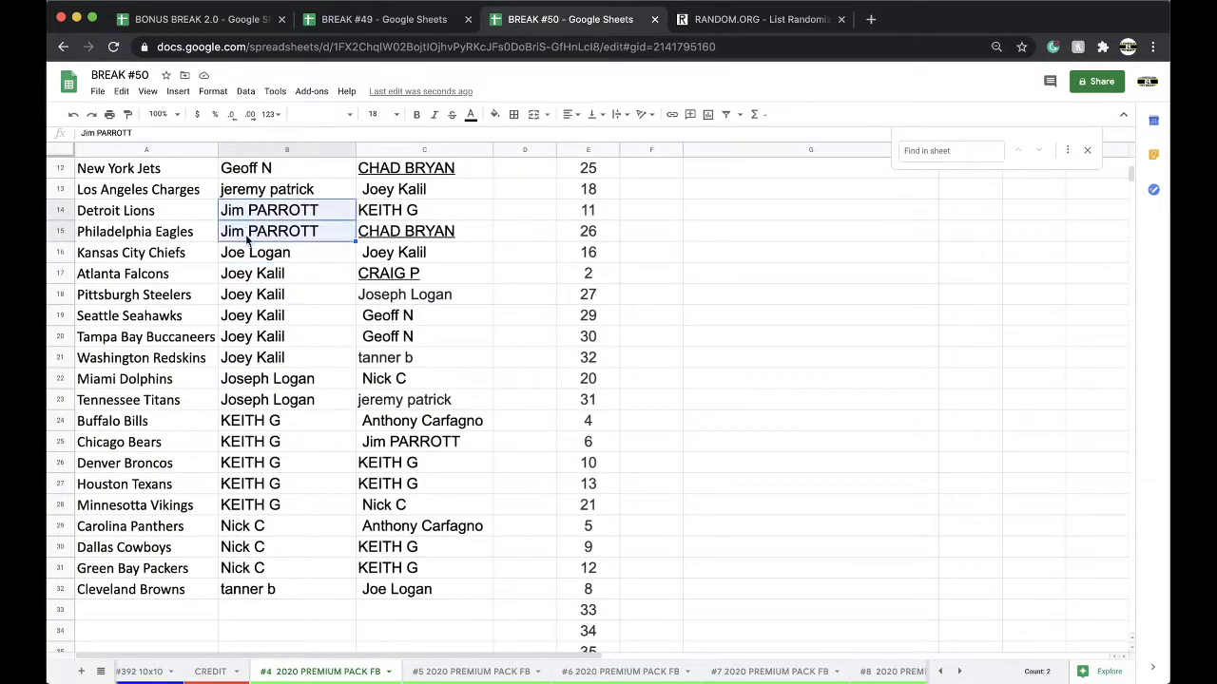
drag(259, 276, 272, 357)
scroll(274, 314, down, 2)
scroll(268, 333, down, 1)
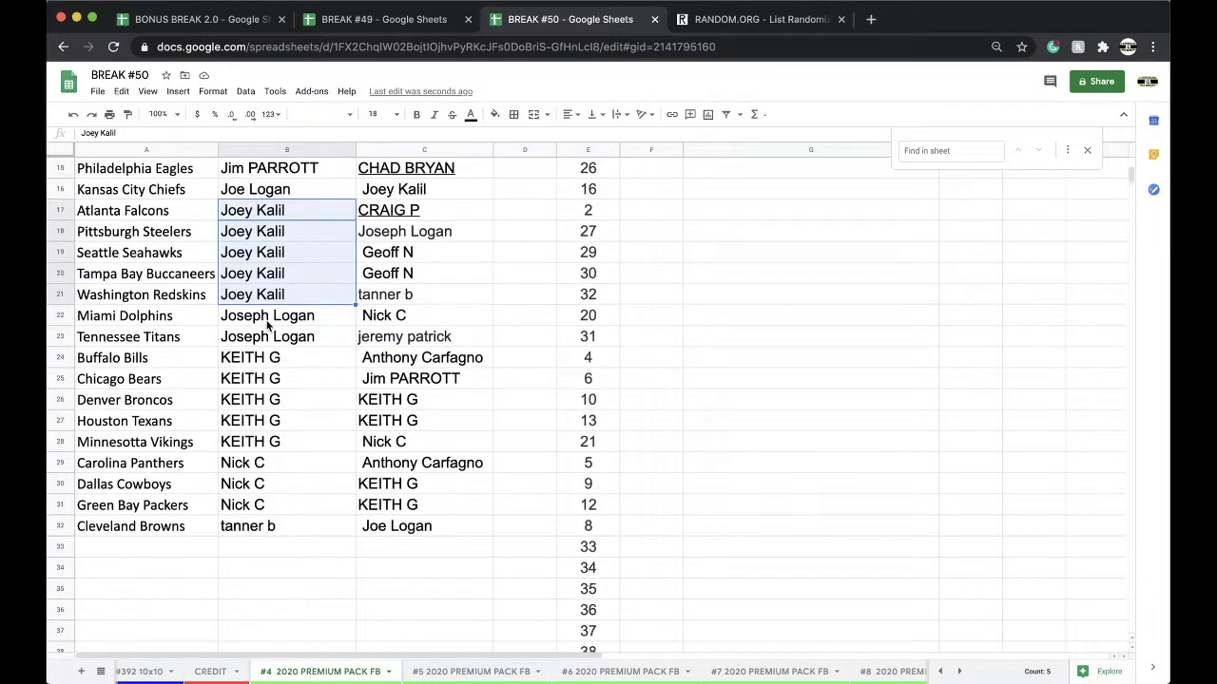
click(259, 358)
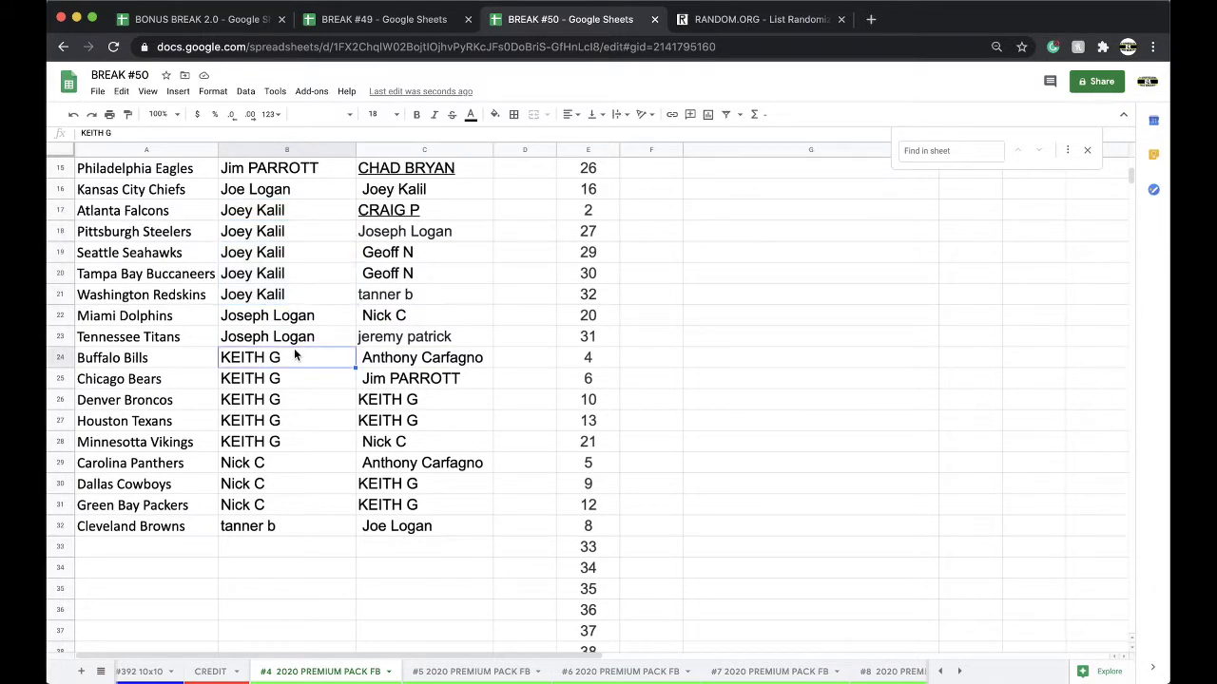
scroll(295, 352, down, 2)
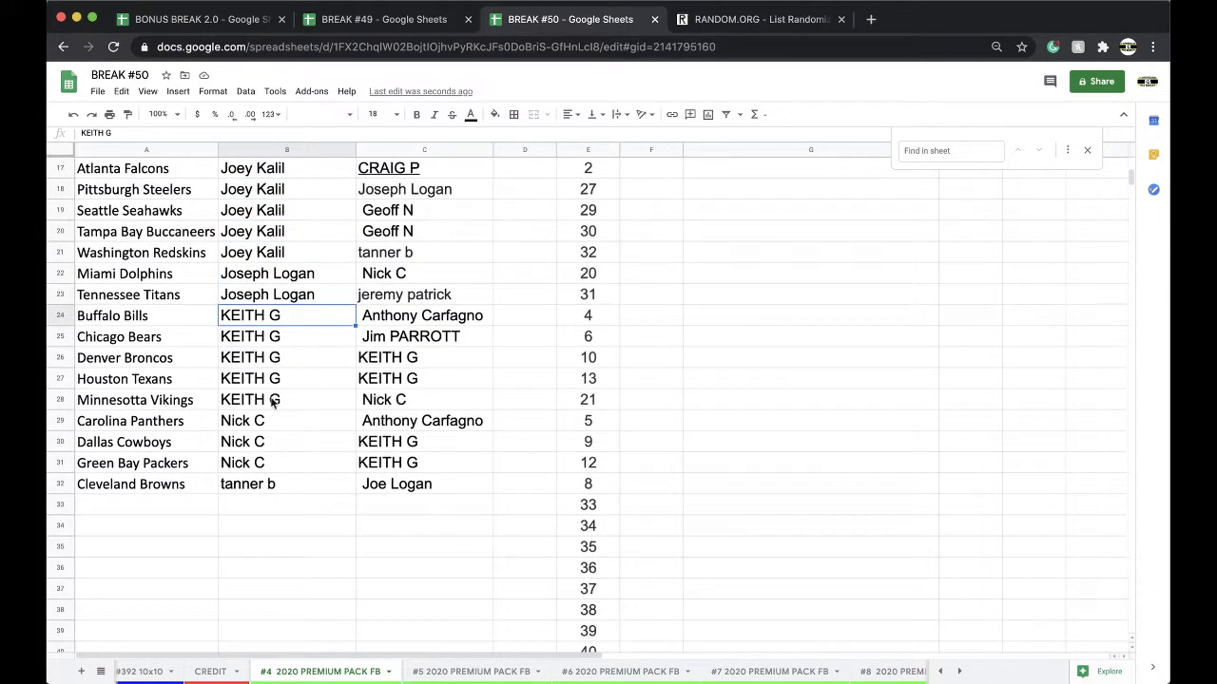